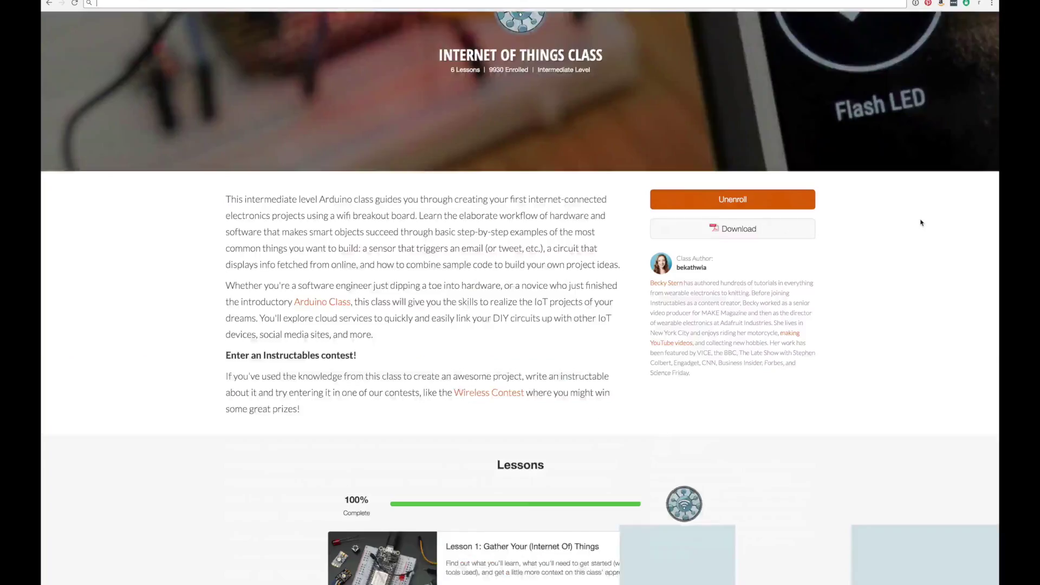
{"action": "scroll", "coordinate": [921, 223], "scroll_direction": "down", "scroll_amount": 2}
{"action": "scroll", "coordinate": [922, 222], "scroll_direction": "down", "scroll_amount": 6}
{"action": "scroll", "coordinate": [921, 222], "scroll_direction": "down", "scroll_amount": 1}
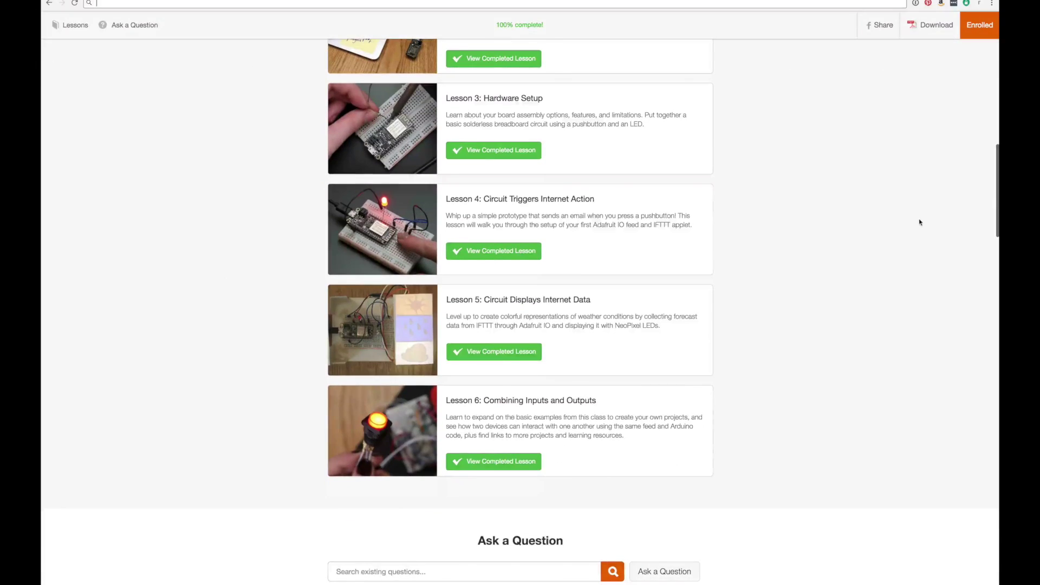